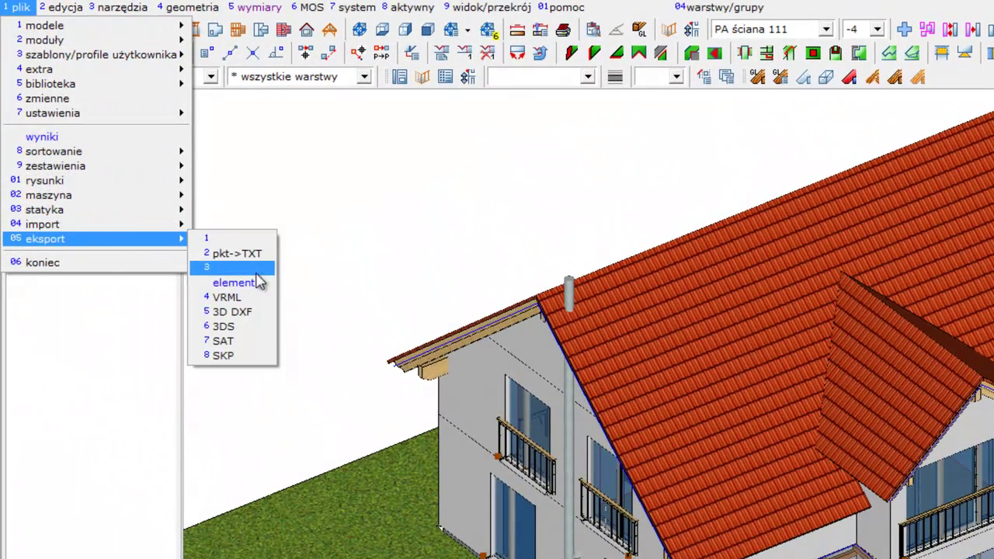
Start an SKP export using template Temp04a - Urban and file name Sketchup.
left_click(261, 356)
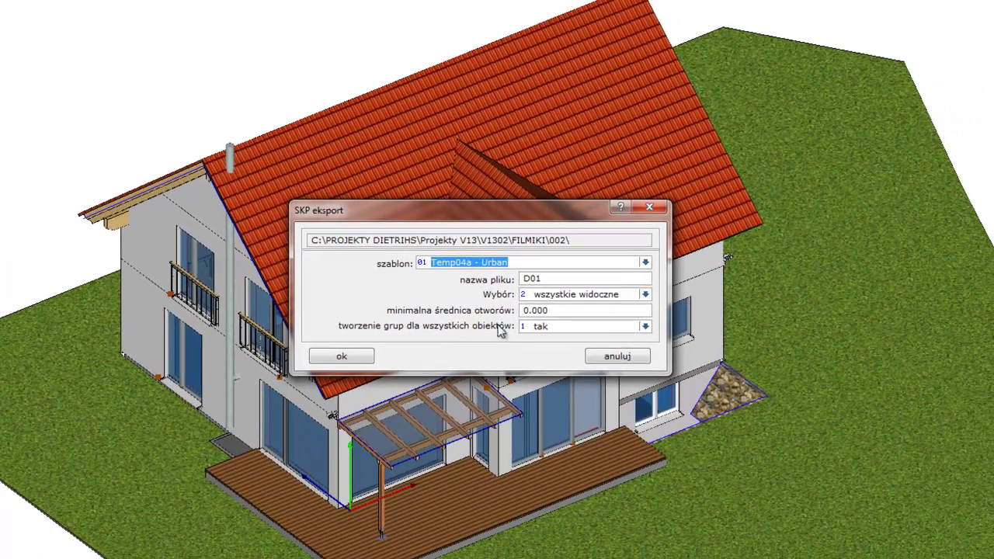
left_click(645, 262)
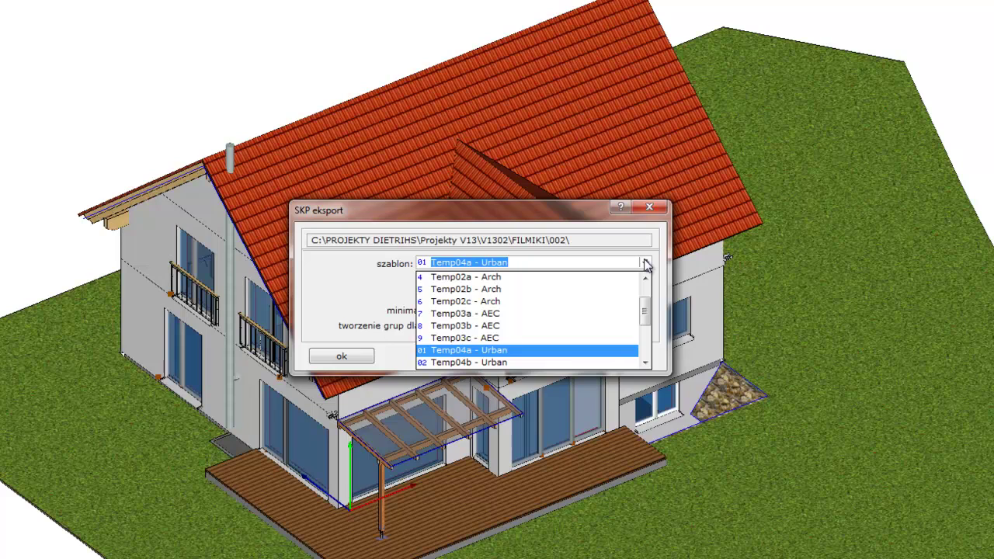
left_click(645, 264)
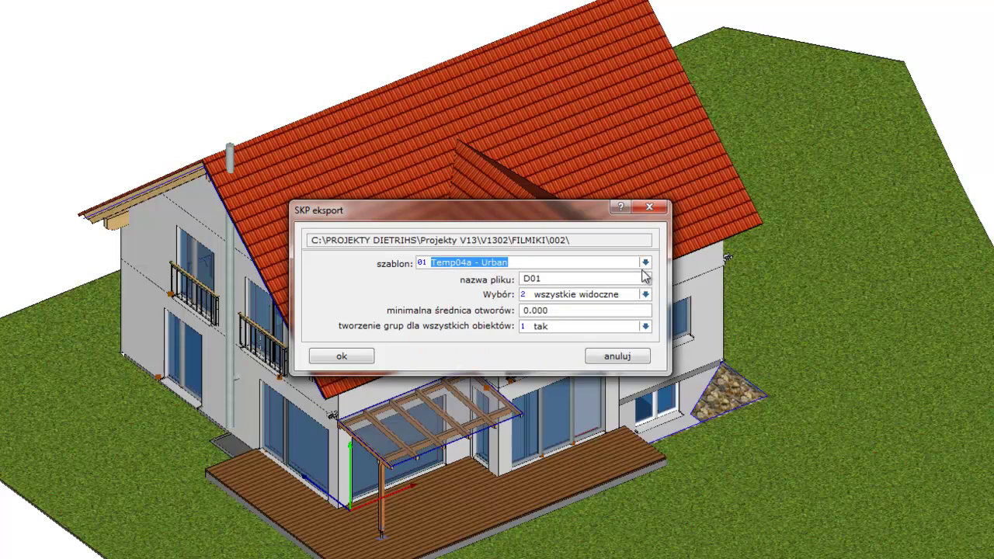
key("Tab")
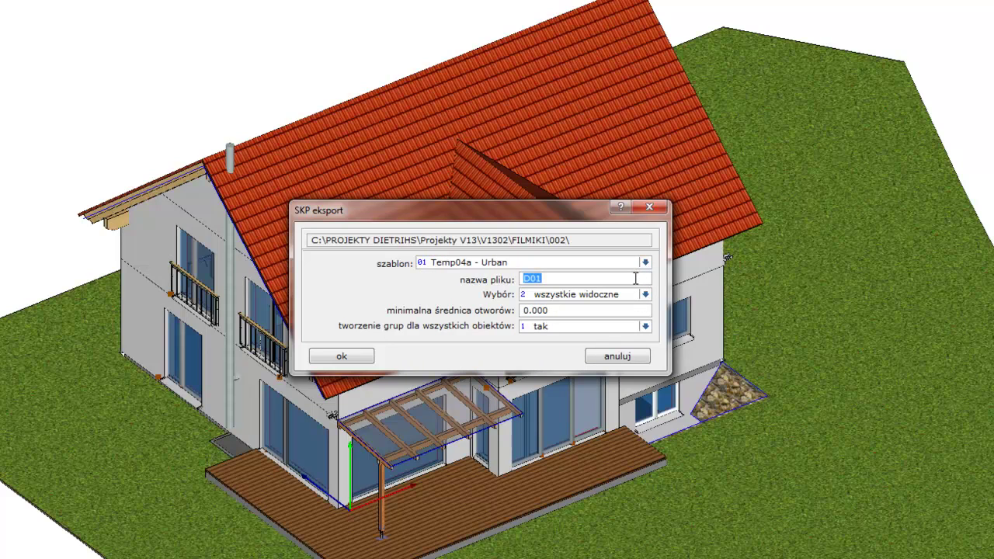
type("S")
Keep all visible elements, 0.000 minimum opening diameter and grouping 'tak', then confirm the export.
left_click(645, 295)
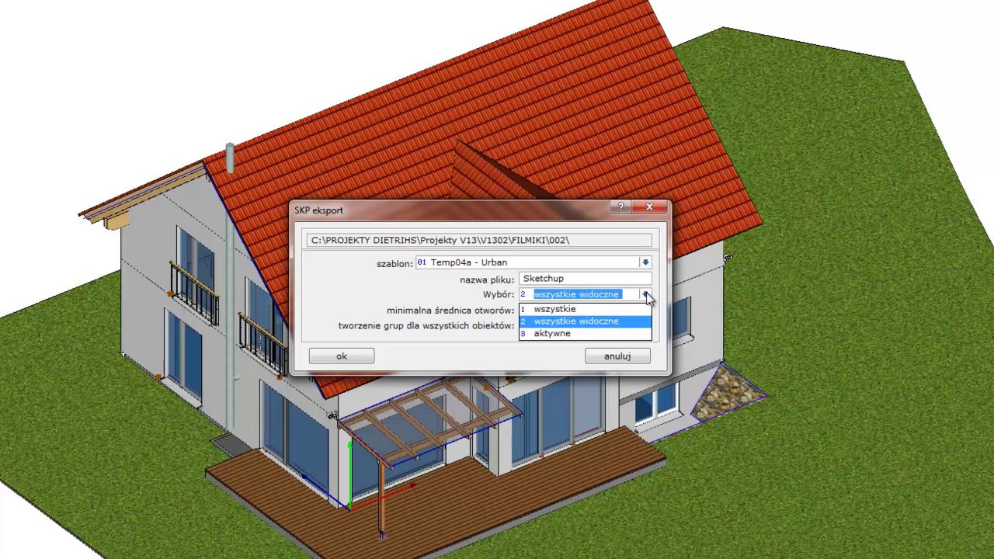
left_click(646, 296)
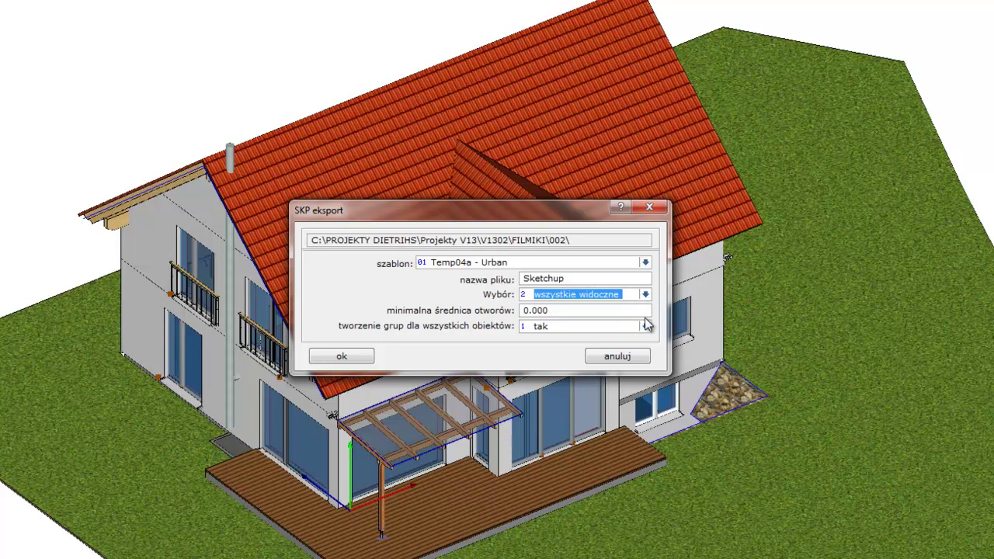
key("Tab")
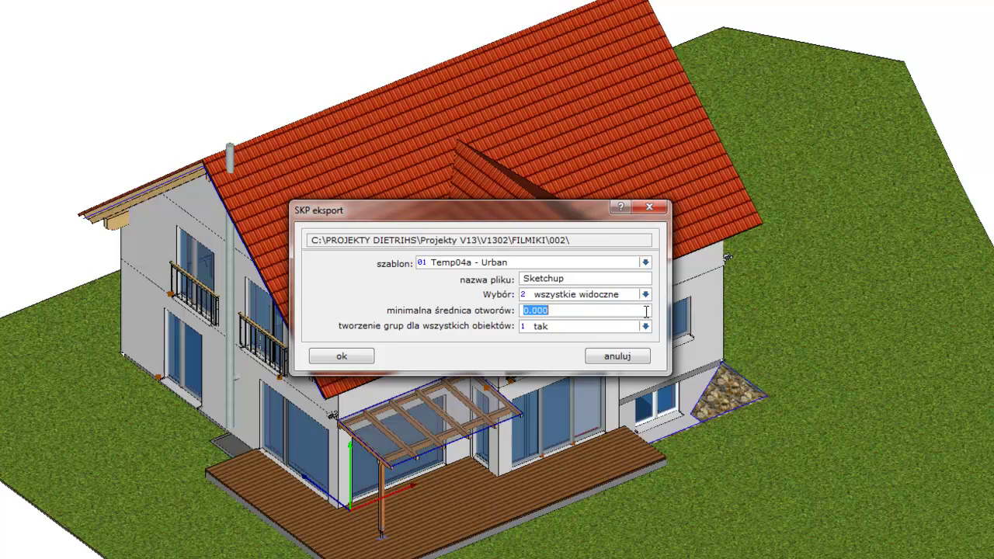
left_click(645, 311)
left_click(645, 327)
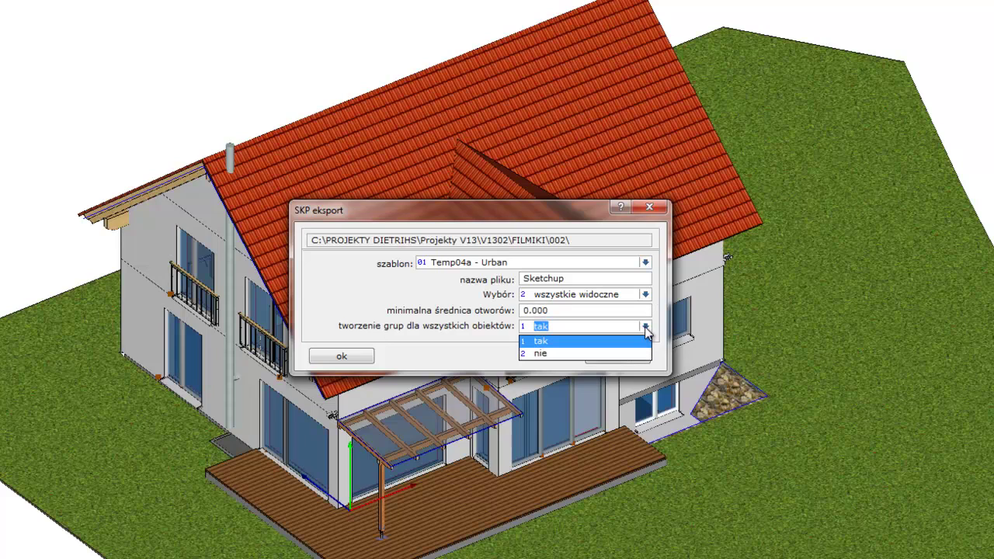
left_click(645, 327)
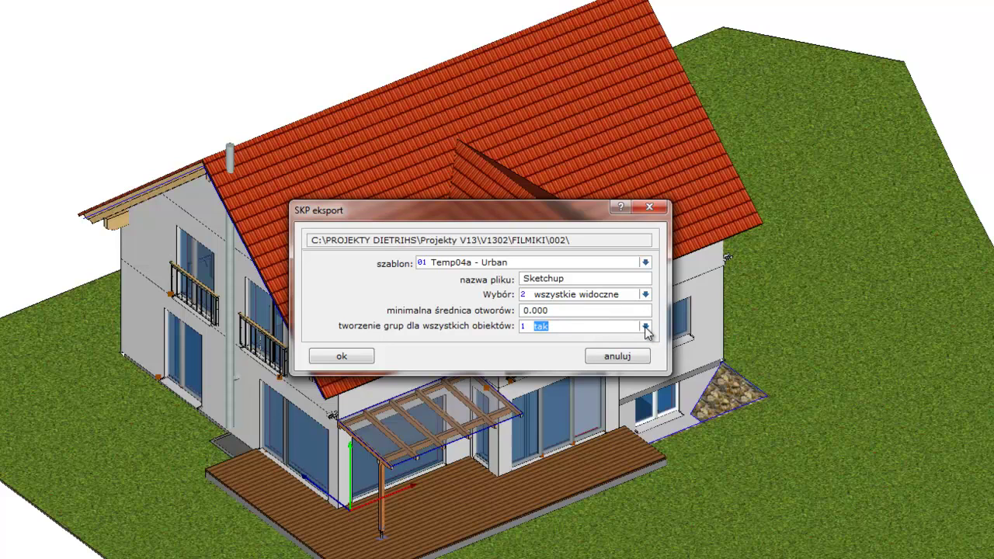
left_click(339, 360)
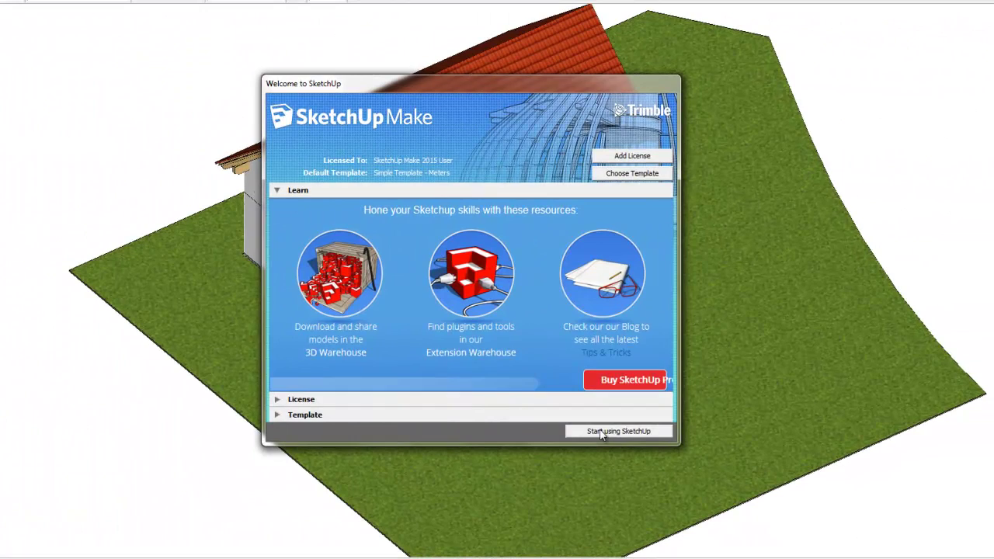
Dismiss the welcome screen, orbit past the gables and long side, then zoom out.
left_click(600, 431)
left_click(302, 22)
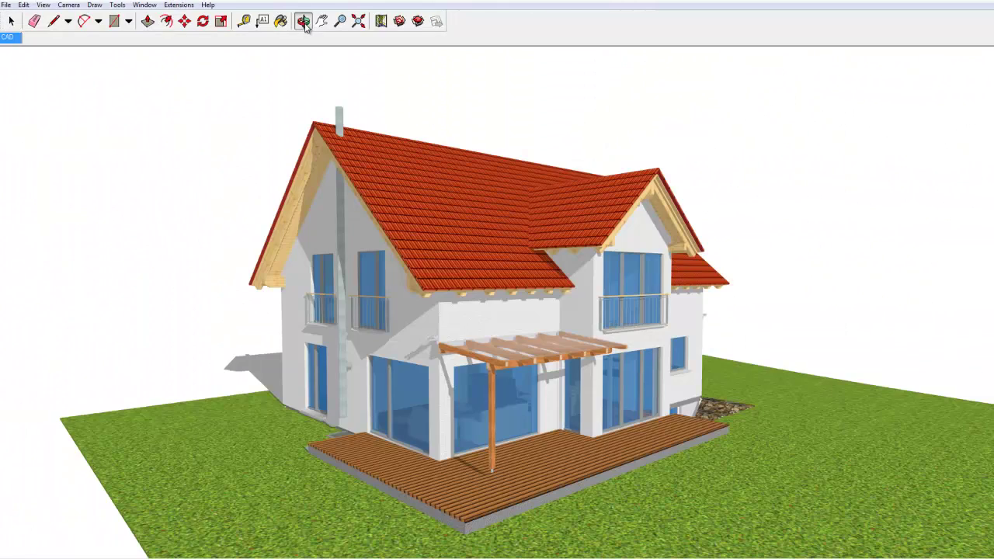
left_click_drag(413, 113, 843, 117)
left_click_drag(295, 118, 381, 118)
left_click_drag(447, 118, 787, 122)
mouse_move(334, 113)
left_mouse_down()
mouse_move(502, 104)
mouse_move(846, 112)
left_mouse_up()
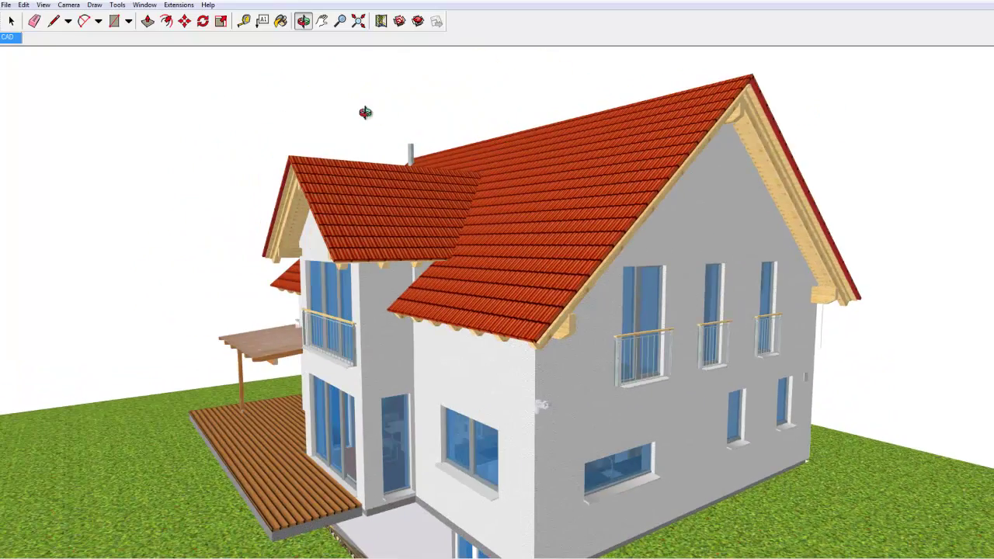
left_click_drag(271, 107, 708, 98)
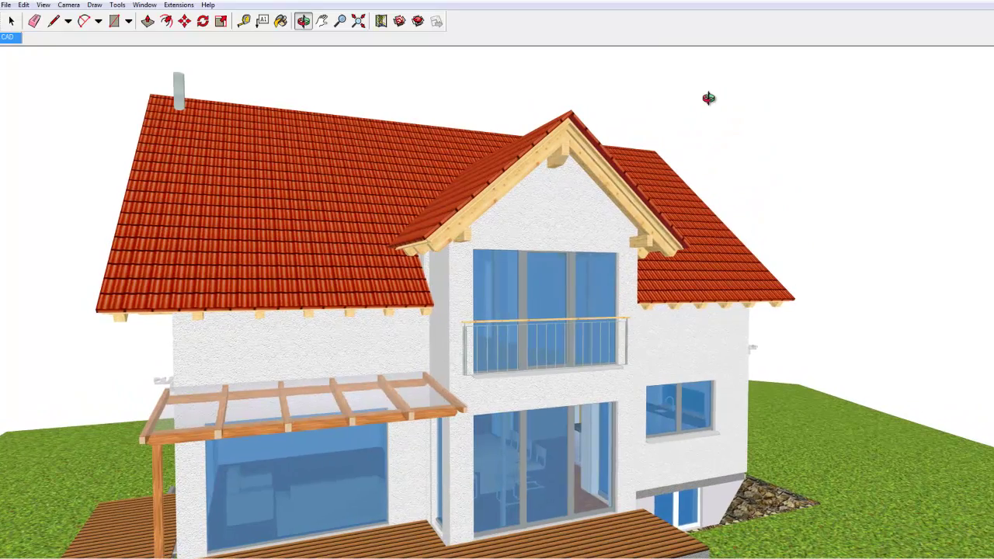
scroll(708, 98, "down", 2)
scroll(708, 98, "down", 1)
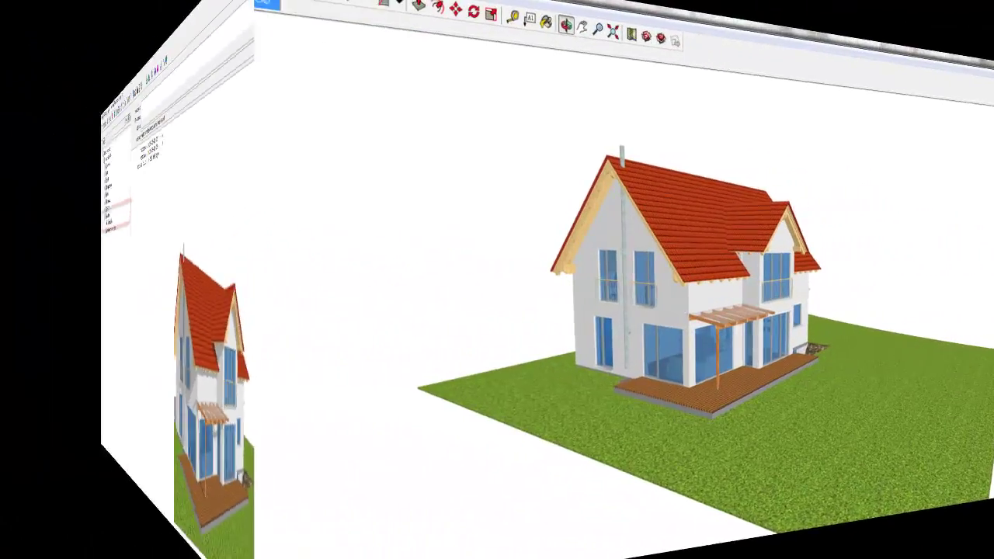
Orbit the view until the house's front faces the camera.
mouse_move(266, 526)
left_mouse_down()
mouse_move(900, 507)
mouse_move(765, 539)
mouse_move(137, 546)
mouse_move(662, 541)
mouse_move(800, 551)
mouse_move(230, 533)
mouse_move(328, 541)
left_mouse_up()
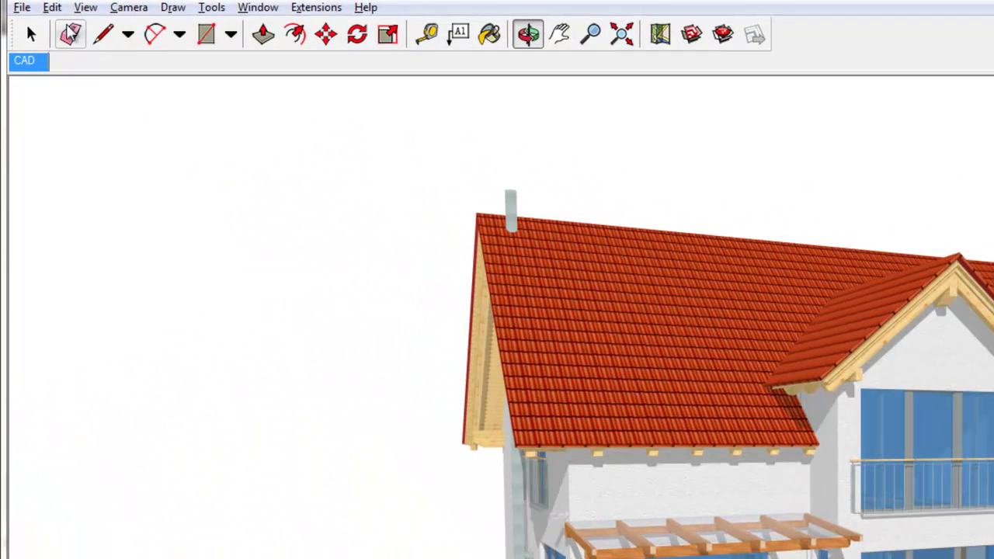
Browse the File, Edit, View, Camera, Draw and Window menus, then close them.
left_click(31, 13)
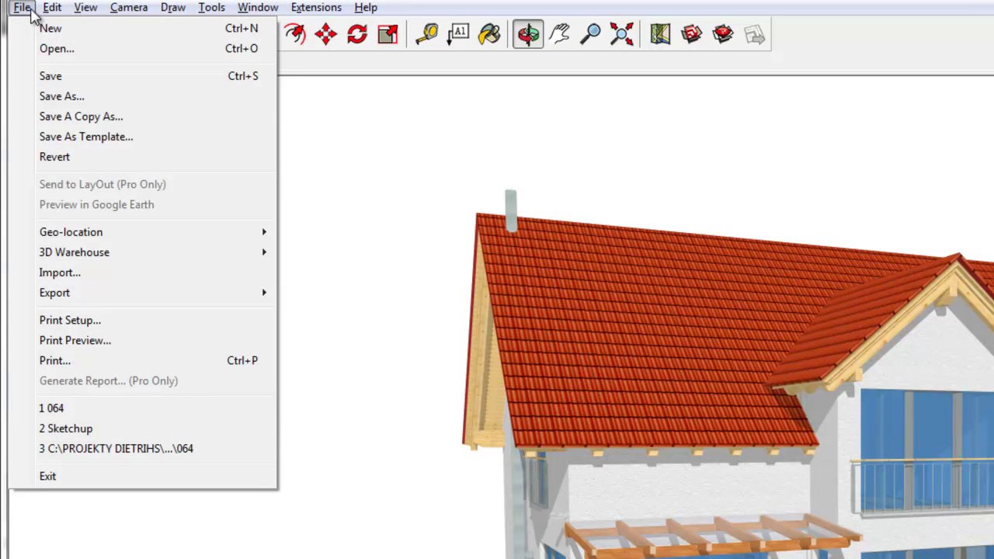
key("Right")
key("Right")
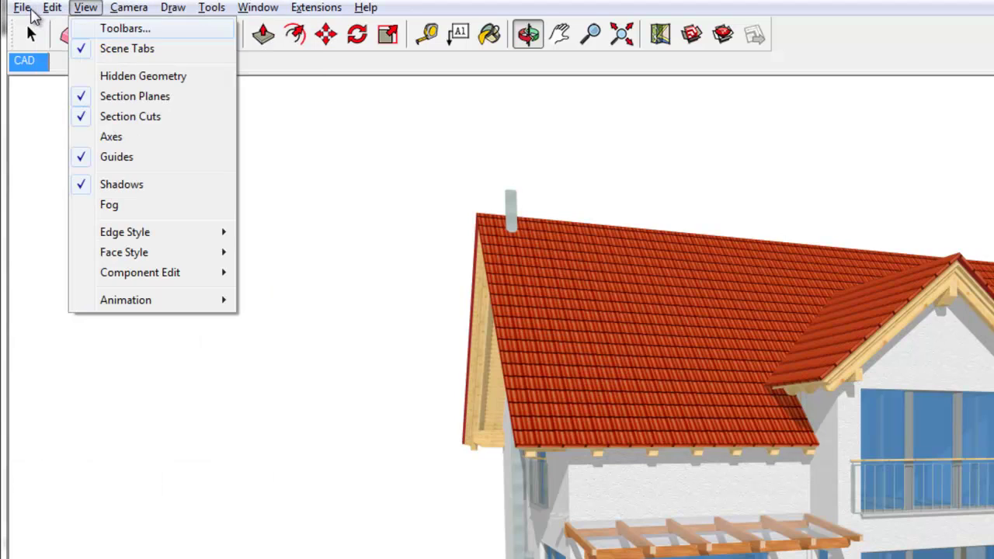
key("Right")
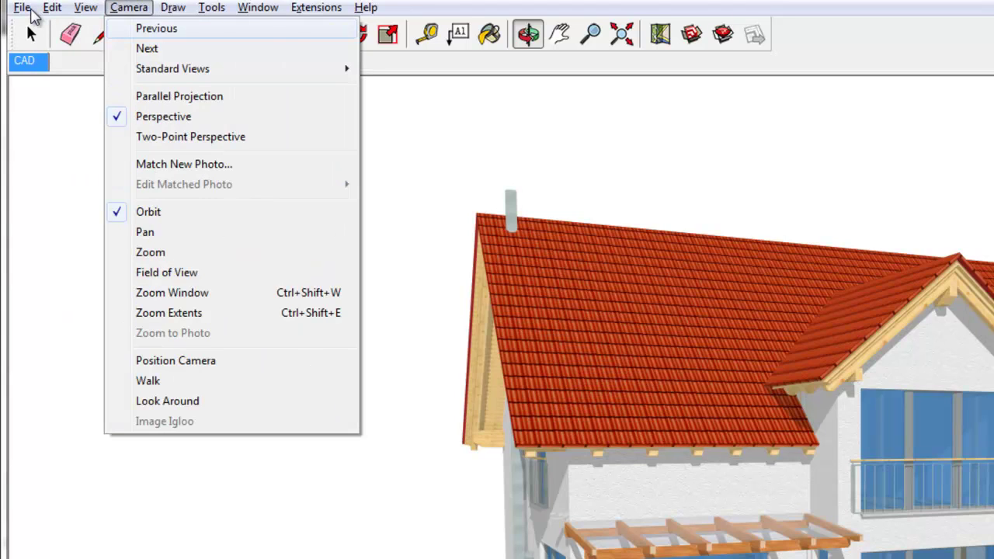
key("Right")
key("Right")
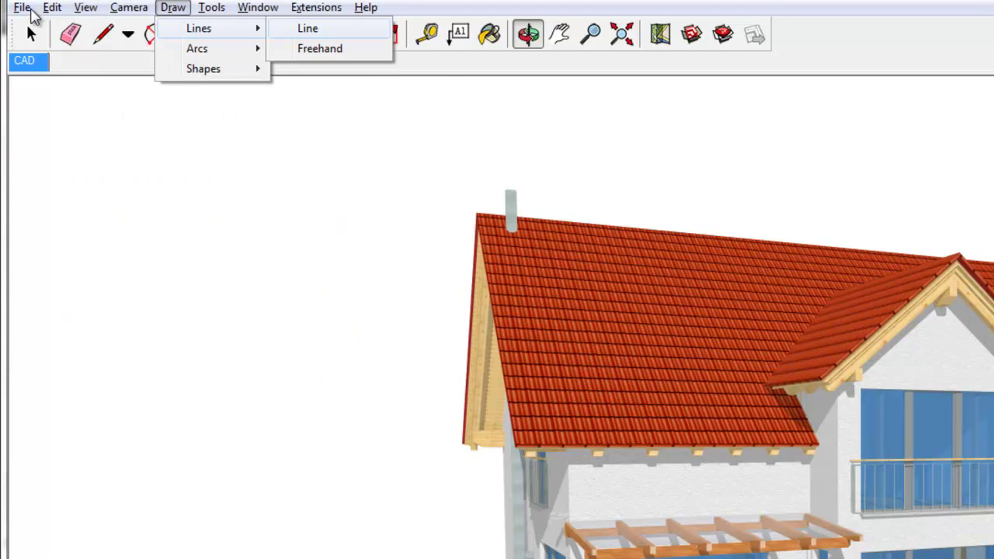
key("Right")
key("Right")
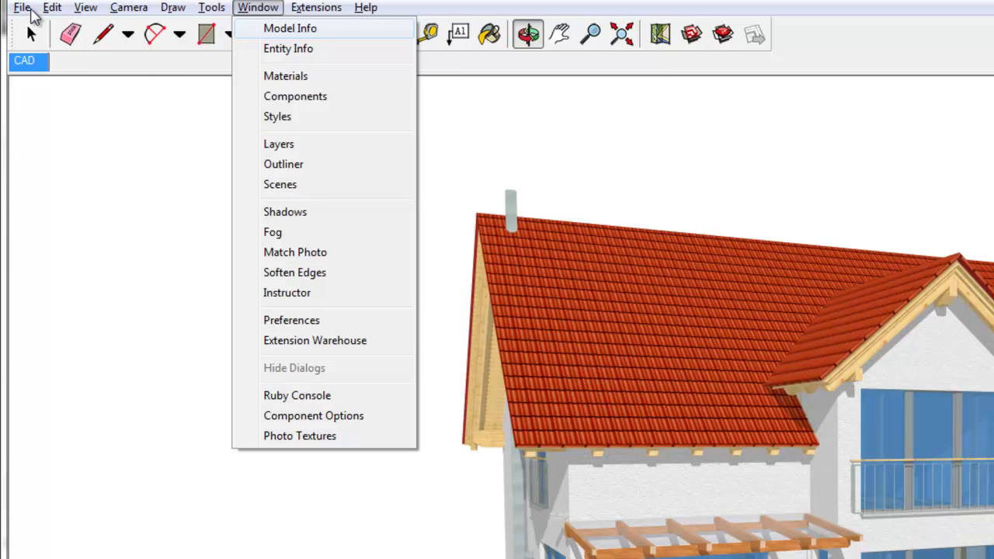
key("Right")
key("Right")
key("Right")
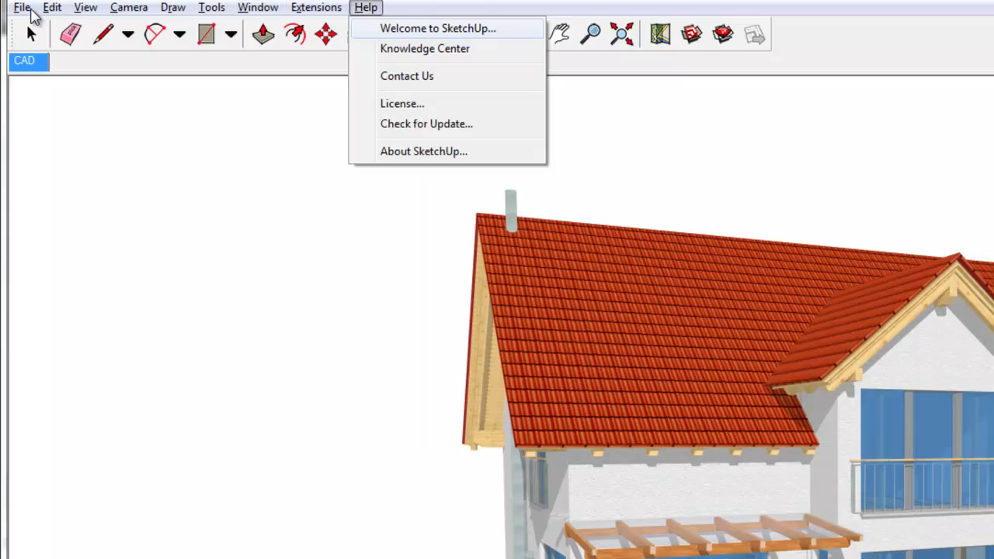
key("Escape")
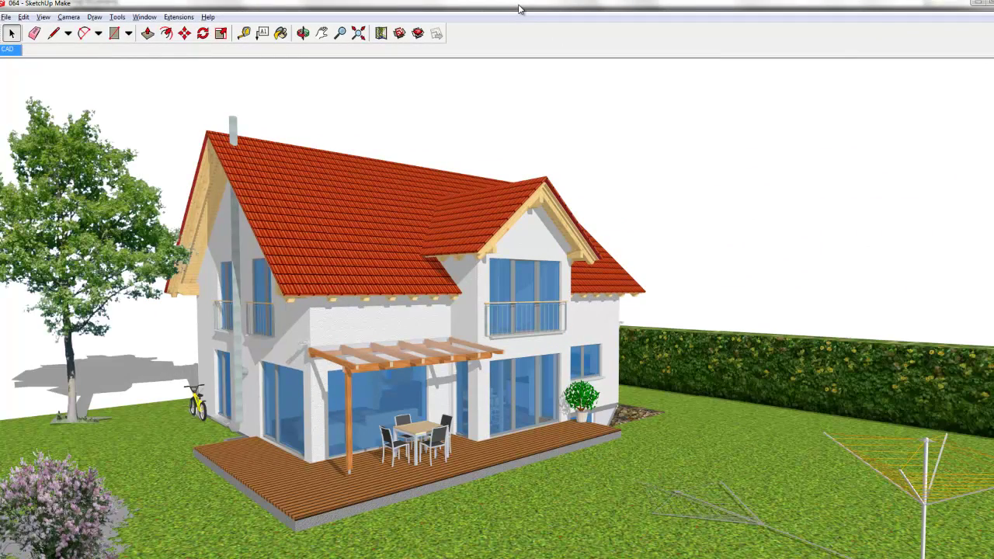
Orbit around the house, then briefly open and close 3D Warehouse and Extension Warehouse.
key("o")
mouse_move(36, 539)
left_mouse_down()
mouse_move(206, 530)
mouse_move(109, 528)
mouse_move(518, 532)
mouse_move(321, 522)
mouse_move(764, 510)
left_mouse_up()
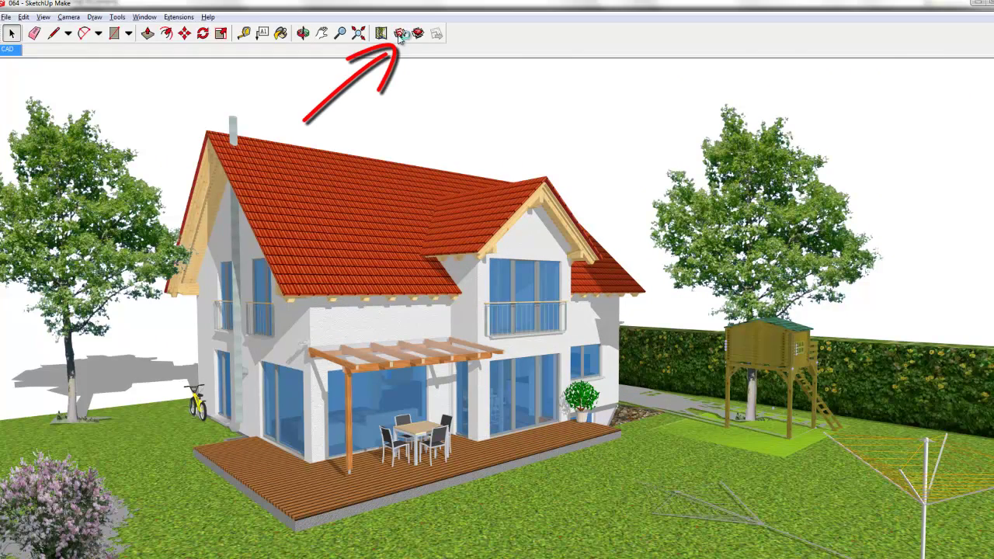
left_click(400, 34)
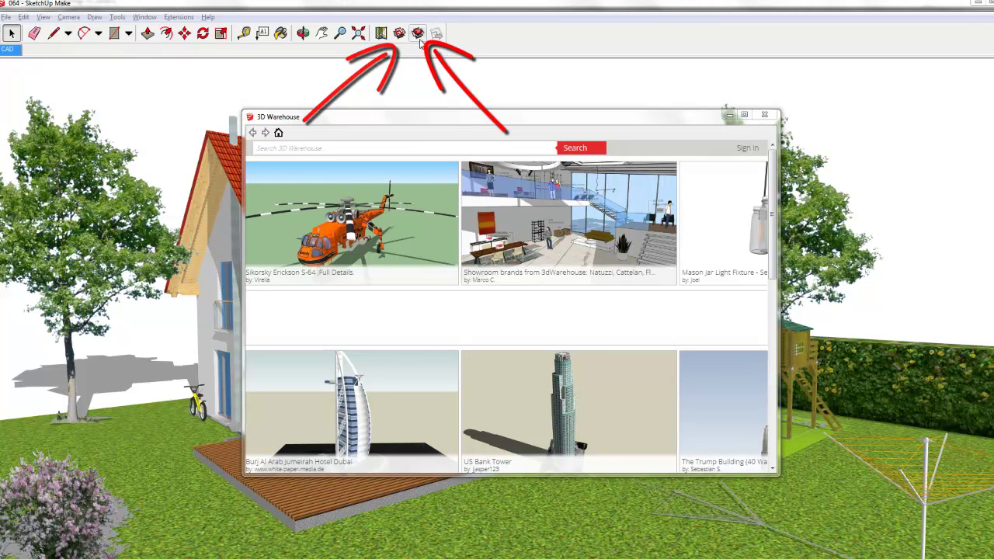
left_click(419, 36)
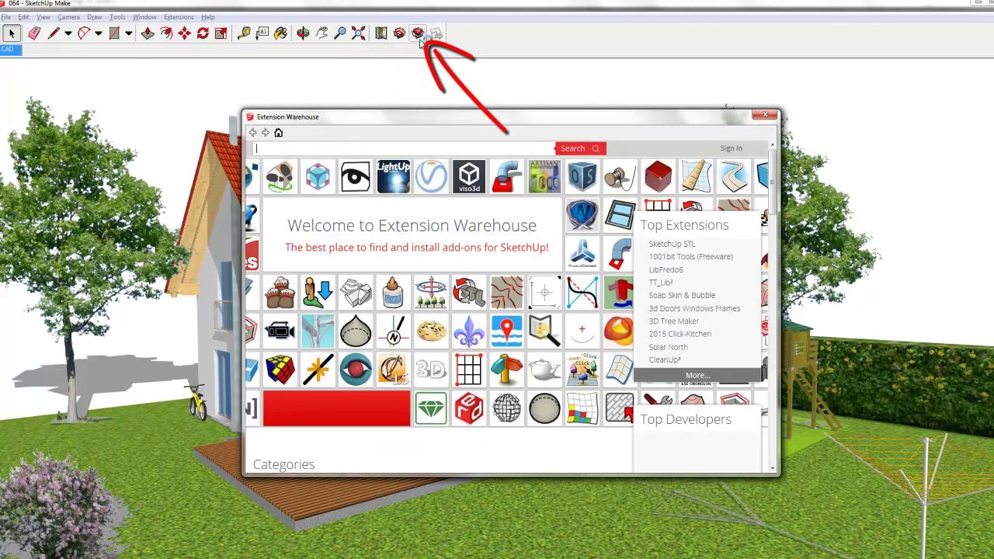
left_click(764, 115)
left_click(764, 121)
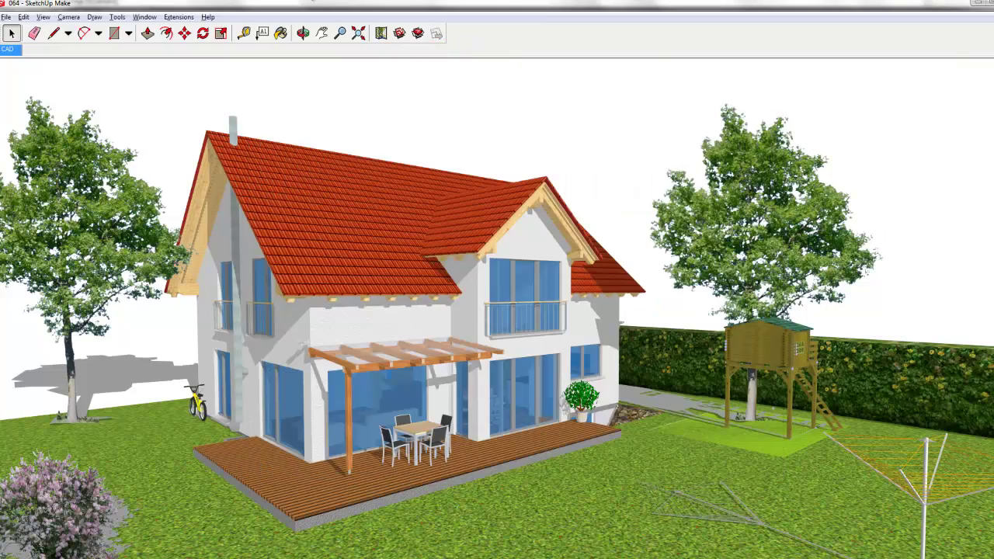
left_click(145, 17)
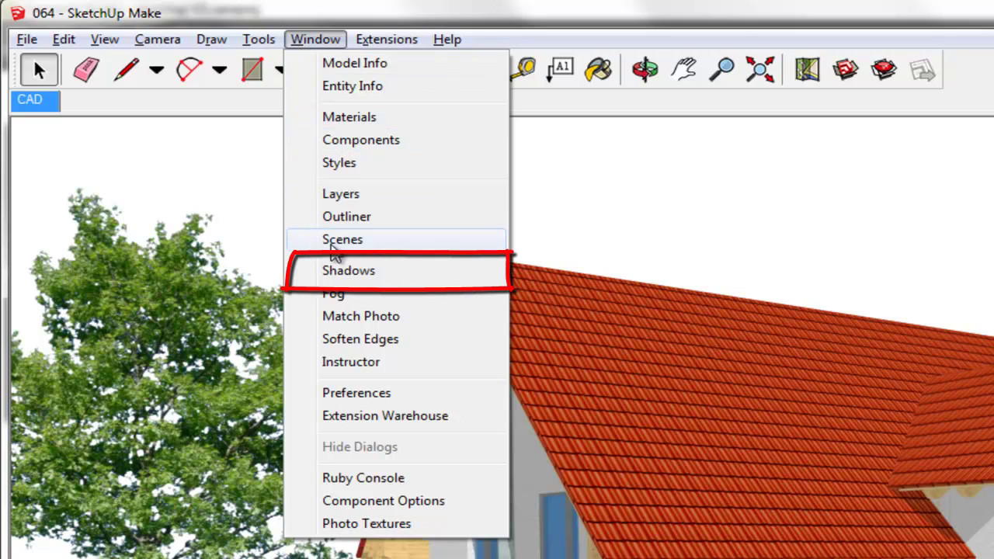
Show shadows on faces and ground for 12:49 on 11/08 via Shadow Settings.
left_click(342, 272)
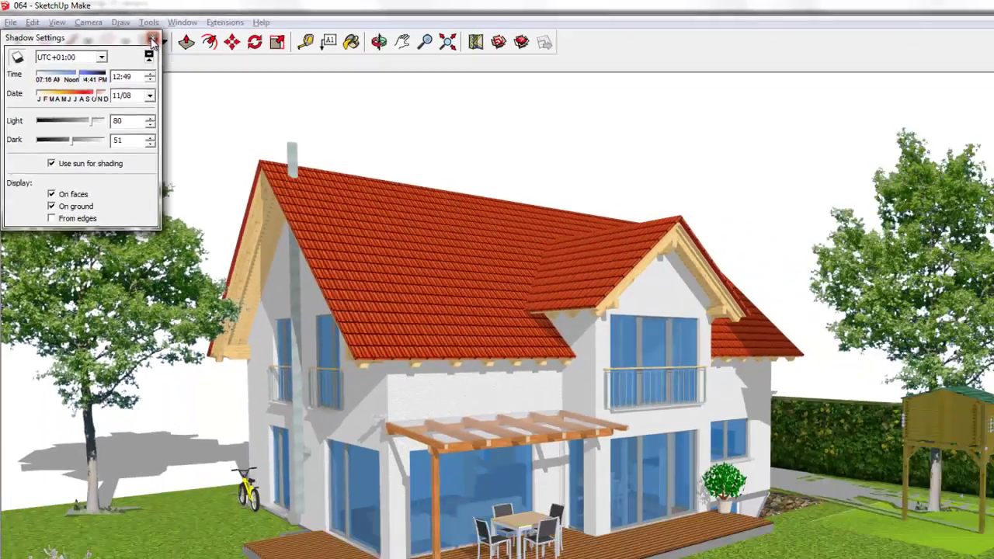
left_click(265, 65)
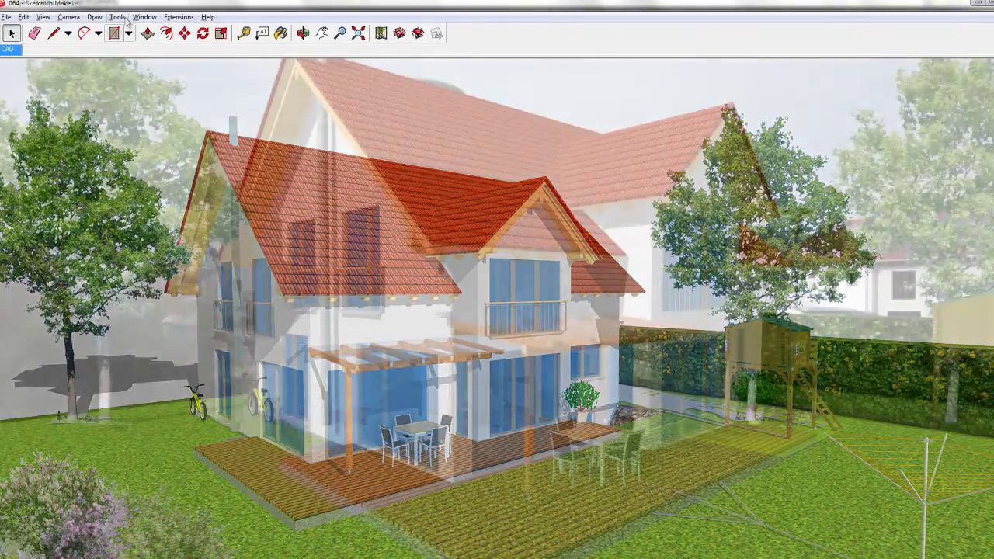